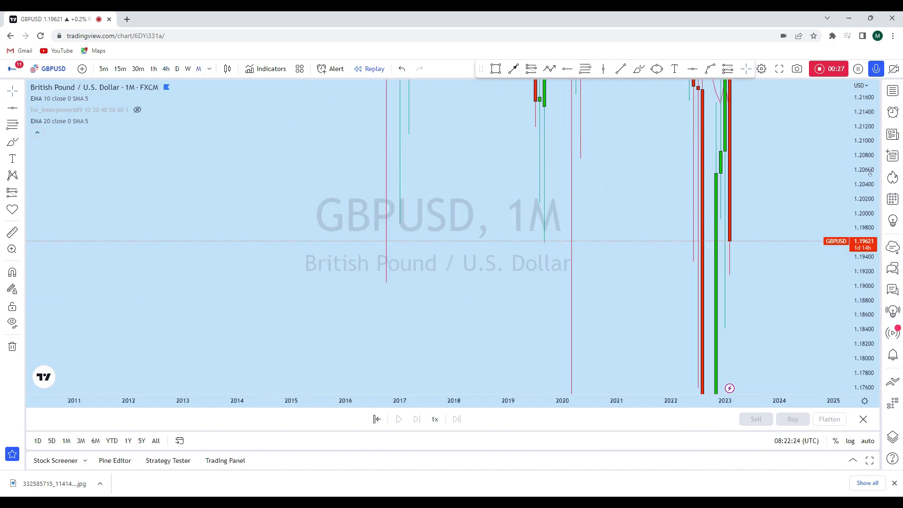
Try brush sketches over the 2021 peak and up from the 2022 low, undoing both
{"action": "scroll", "coordinate": [842, 287], "scroll_direction": "up", "scroll_amount": 4}
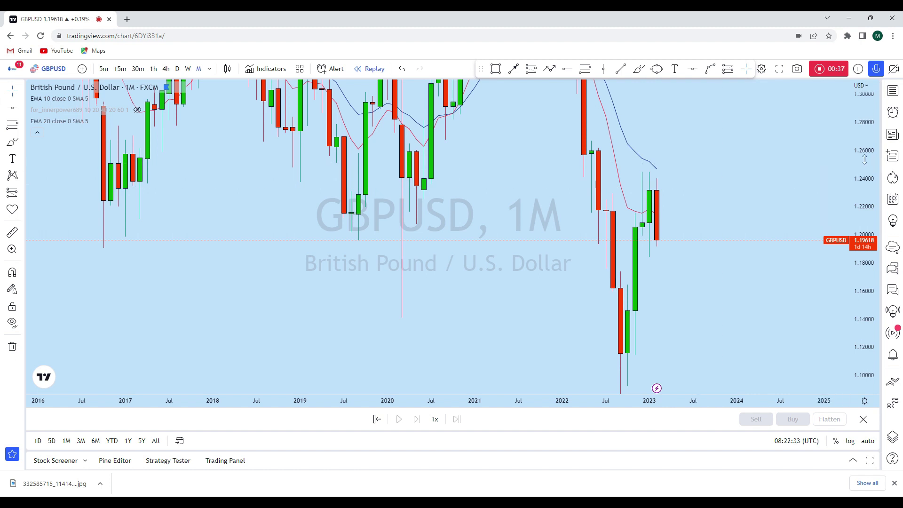
{"action": "scroll", "coordinate": [743, 188], "scroll_direction": "down", "scroll_amount": 5}
{"action": "left_click", "coordinate": [638, 68]}
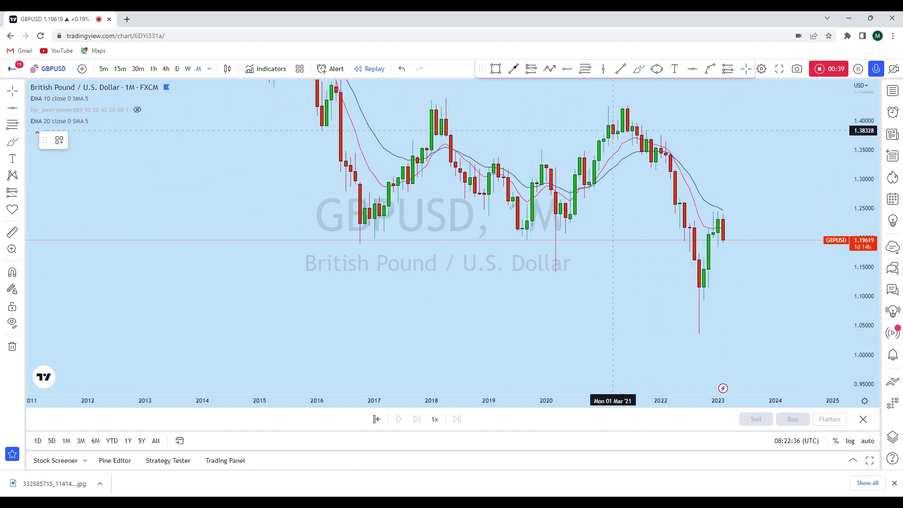
{"action": "mouse_move", "coordinate": [584, 160]}
{"action": "left_mouse_down"}
{"action": "mouse_move", "coordinate": [600, 105]}
{"action": "mouse_move", "coordinate": [623, 148]}
{"action": "mouse_move", "coordinate": [634, 107]}
{"action": "mouse_move", "coordinate": [675, 193]}
{"action": "mouse_move", "coordinate": [699, 329]}
{"action": "left_mouse_up"}
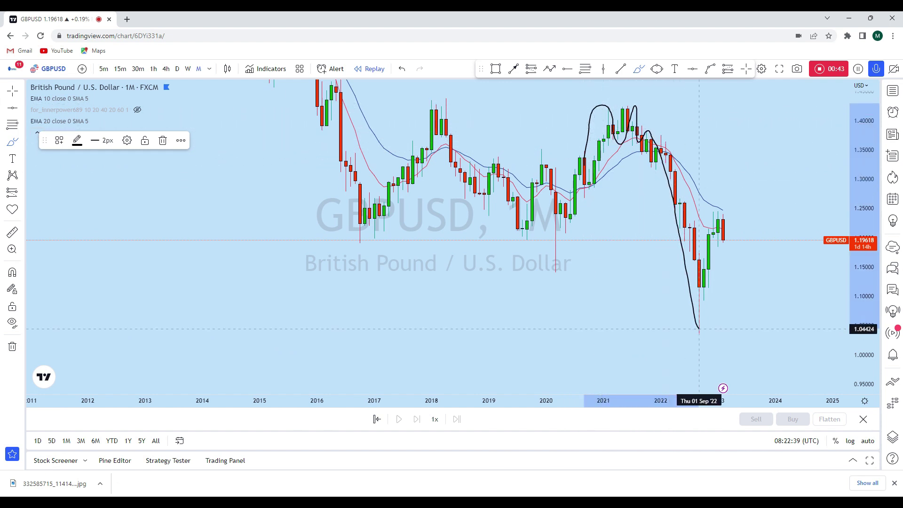
{"action": "left_click", "coordinate": [402, 69]}
{"action": "scroll", "coordinate": [696, 282], "scroll_direction": "up", "scroll_amount": 2}
{"action": "left_click_drag", "start_coordinate": [672, 329], "coordinate": [696, 216]}
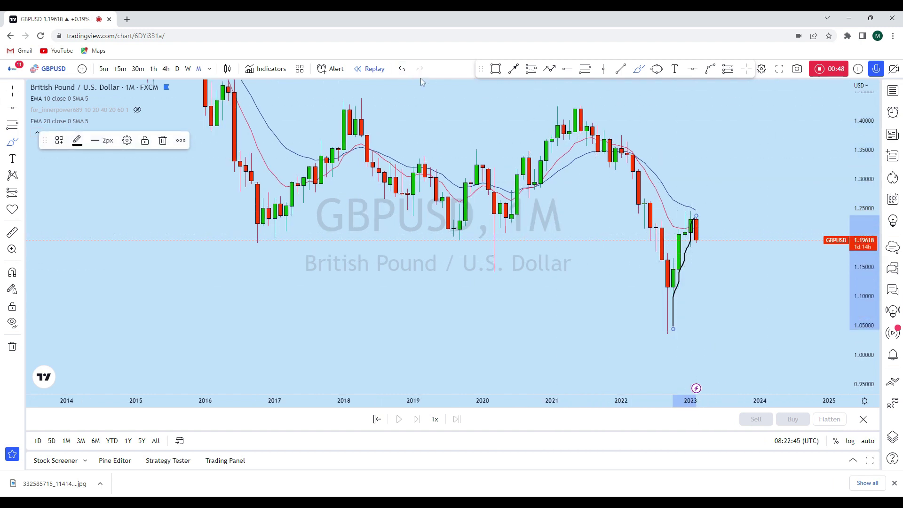
{"action": "left_click", "coordinate": [402, 68]}
Place a horizontal line at 1.22951 on the monthly chart
{"action": "scroll", "coordinate": [685, 244], "scroll_direction": "up", "scroll_amount": 2}
{"action": "scroll", "coordinate": [579, 246], "scroll_direction": "up", "scroll_amount": 2}
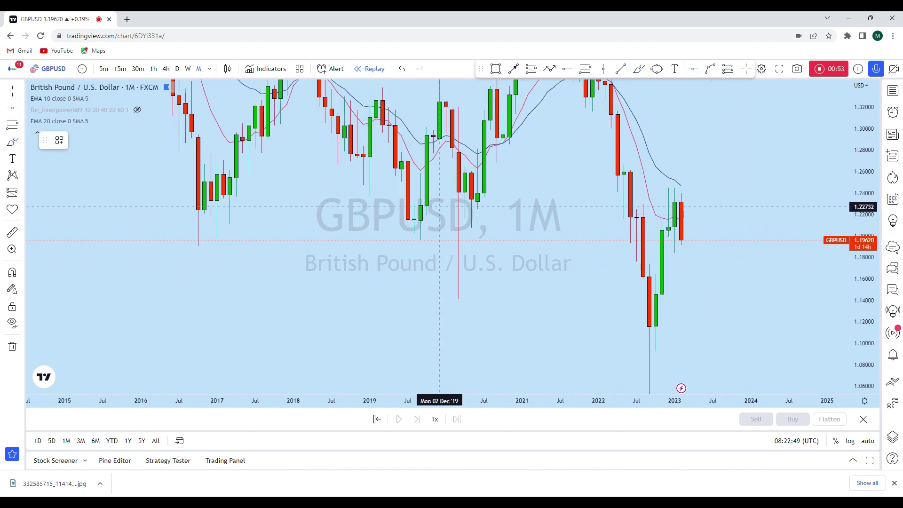
{"action": "left_click", "coordinate": [438, 204]}
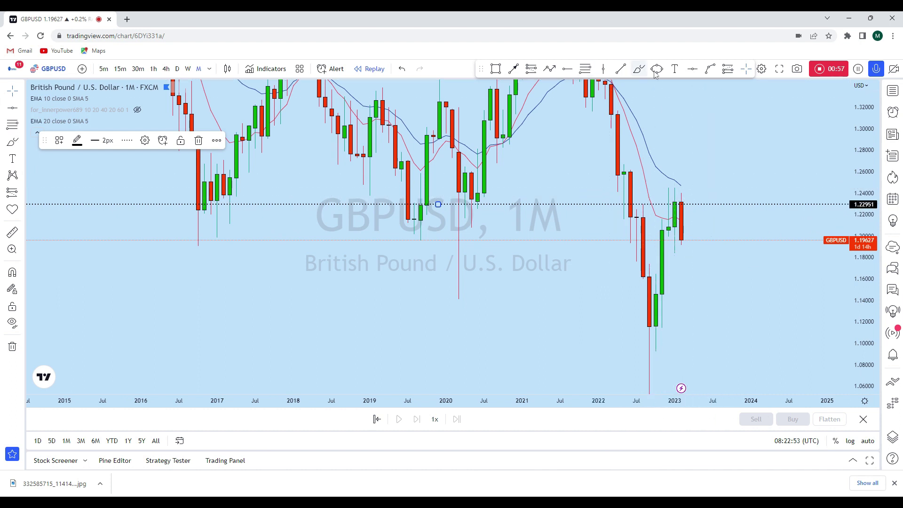
Sketch brush marks around the latest monthly candles and a projected drop, undoing each
{"action": "left_click", "coordinate": [640, 71]}
{"action": "mouse_move", "coordinate": [688, 181]}
{"action": "left_mouse_down"}
{"action": "mouse_move", "coordinate": [698, 190]}
{"action": "mouse_move", "coordinate": [658, 194]}
{"action": "mouse_move", "coordinate": [699, 197]}
{"action": "left_mouse_up"}
{"action": "left_click", "coordinate": [401, 69]}
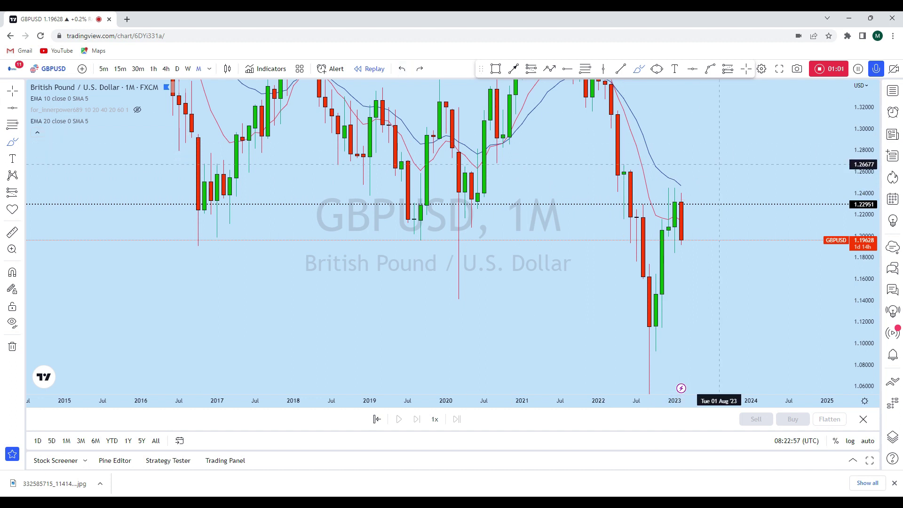
{"action": "left_click_drag", "start_coordinate": [867, 287], "coordinate": [687, 153]}
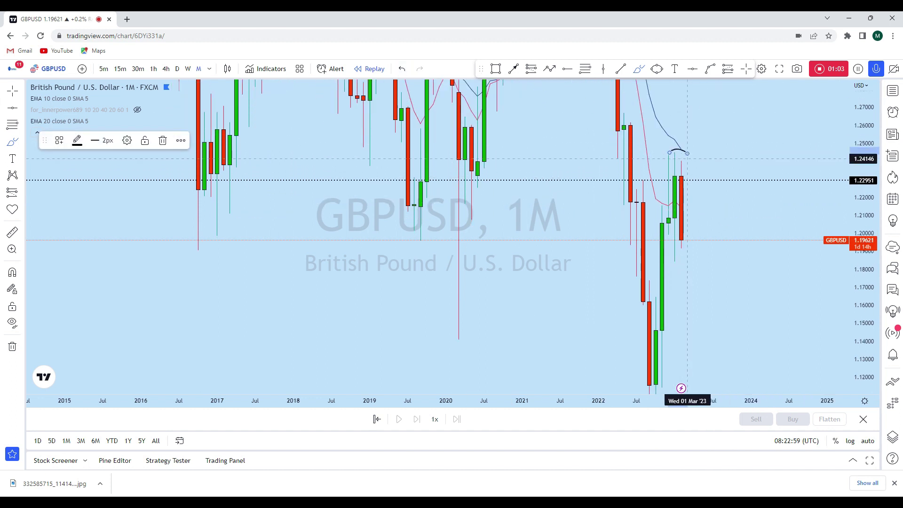
{"action": "left_click", "coordinate": [403, 68]}
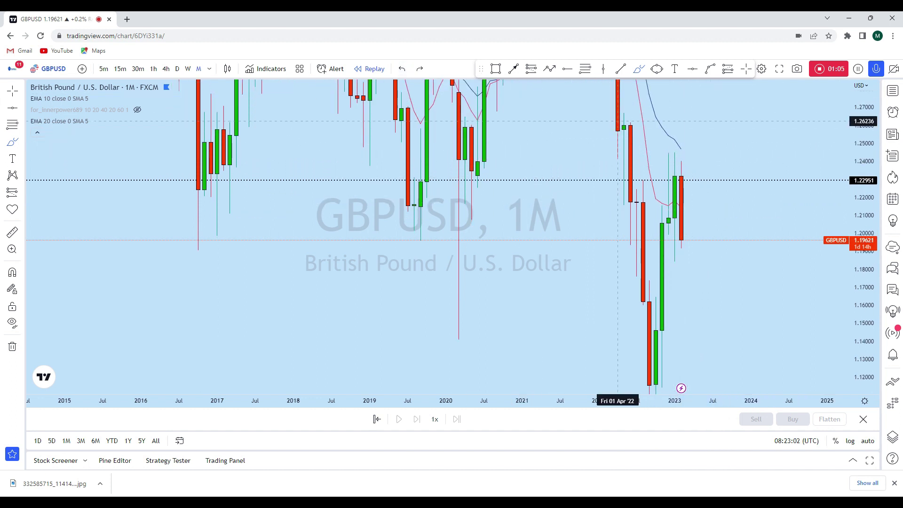
{"action": "mouse_move", "coordinate": [680, 158]}
{"action": "left_mouse_down"}
{"action": "mouse_move", "coordinate": [695, 183]}
{"action": "mouse_move", "coordinate": [725, 312]}
{"action": "left_mouse_up"}
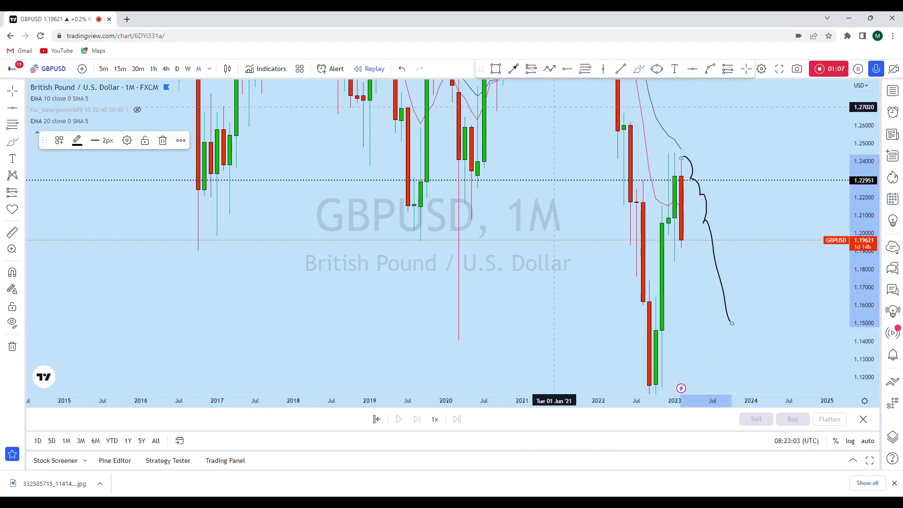
{"action": "left_click", "coordinate": [402, 69]}
Try and undo strokes from the 2022 low and toward 1.13, then show weekly candles
{"action": "left_click_drag", "start_coordinate": [868, 261], "coordinate": [868, 287]}
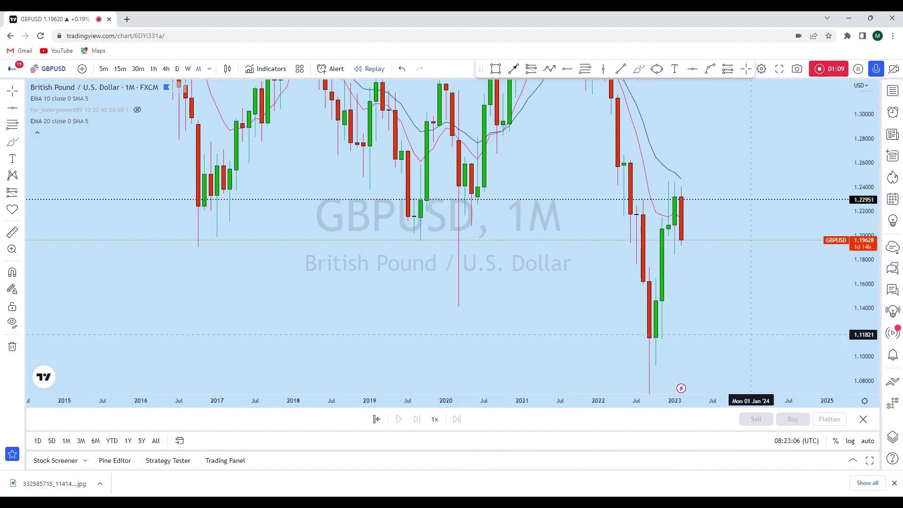
{"action": "mouse_move", "coordinate": [655, 359]}
{"action": "left_mouse_down"}
{"action": "mouse_move", "coordinate": [656, 282]}
{"action": "mouse_move", "coordinate": [674, 195]}
{"action": "mouse_move", "coordinate": [693, 268]}
{"action": "left_mouse_up"}
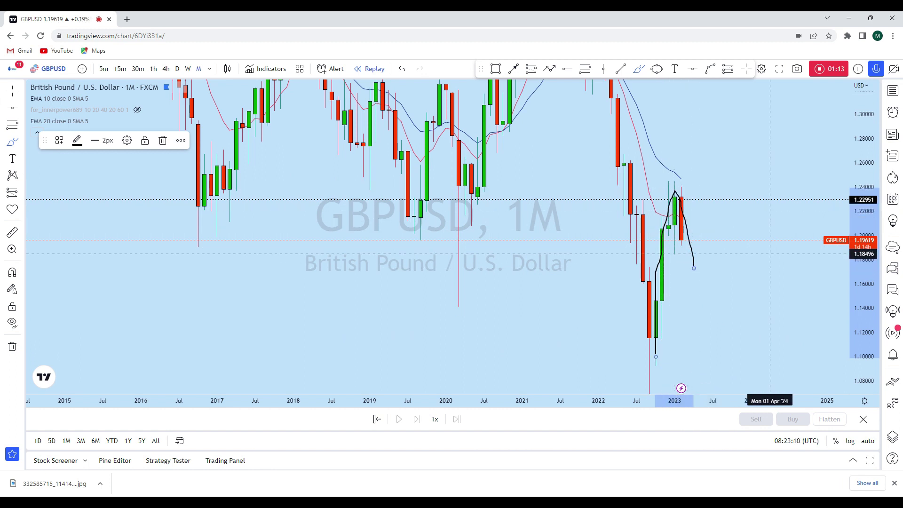
{"action": "left_click", "coordinate": [402, 69]}
{"action": "mouse_move", "coordinate": [675, 244]}
{"action": "left_mouse_down"}
{"action": "mouse_move", "coordinate": [687, 238]}
{"action": "mouse_move", "coordinate": [712, 324]}
{"action": "left_mouse_up"}
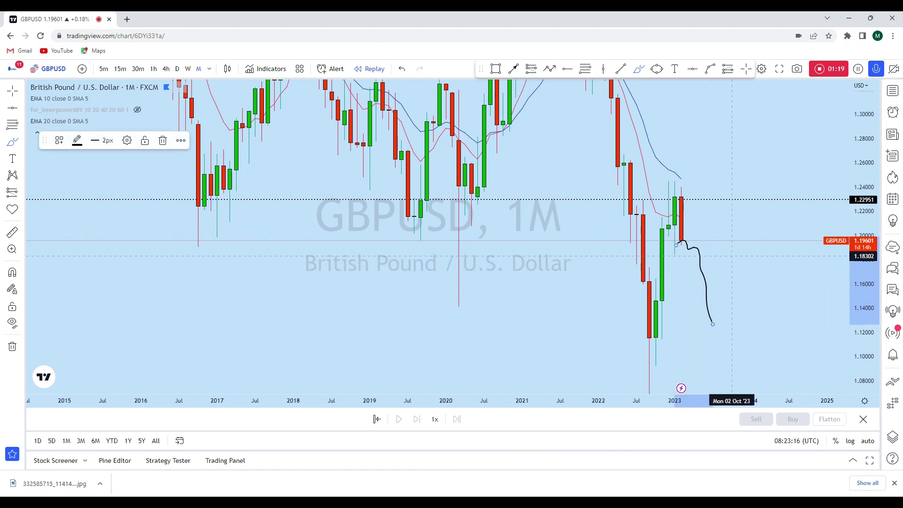
{"action": "left_click", "coordinate": [403, 69]}
{"action": "left_click", "coordinate": [188, 68]}
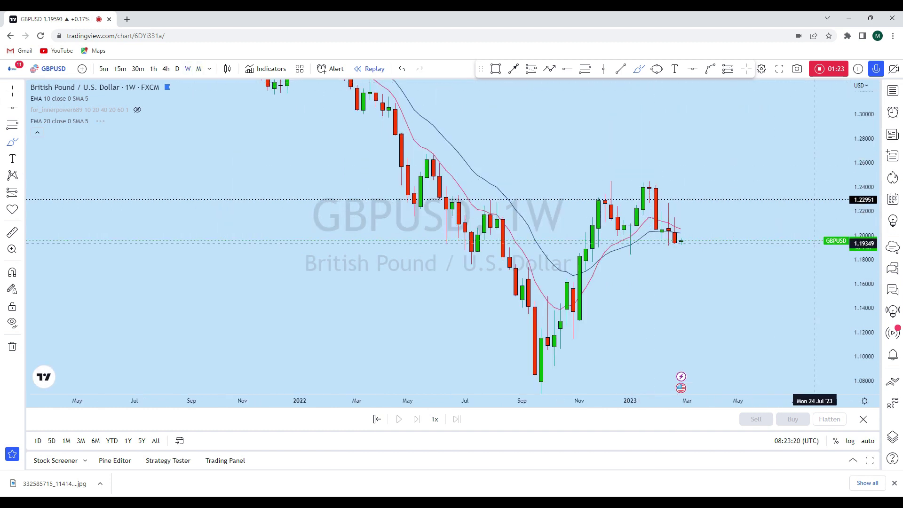
{"action": "scroll", "coordinate": [699, 85], "scroll_direction": "up", "scroll_amount": 3}
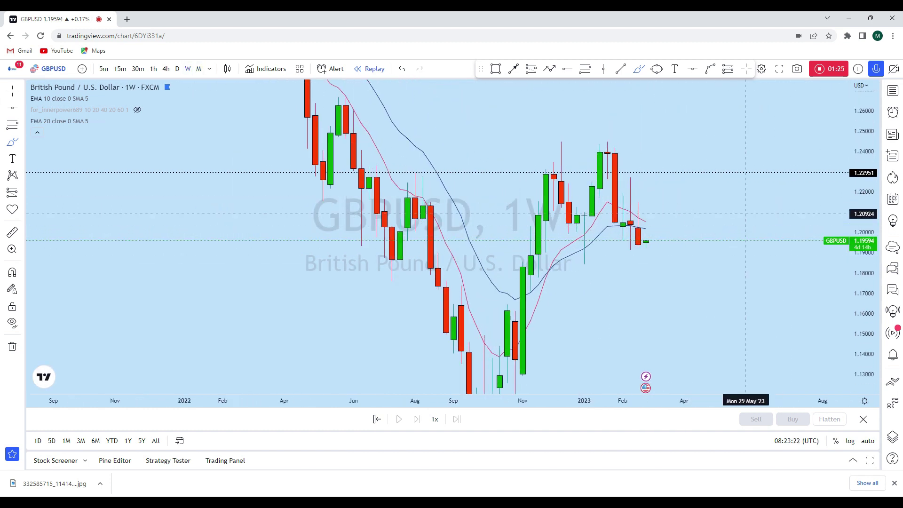
{"action": "left_click_drag", "start_coordinate": [646, 201], "coordinate": [631, 197]}
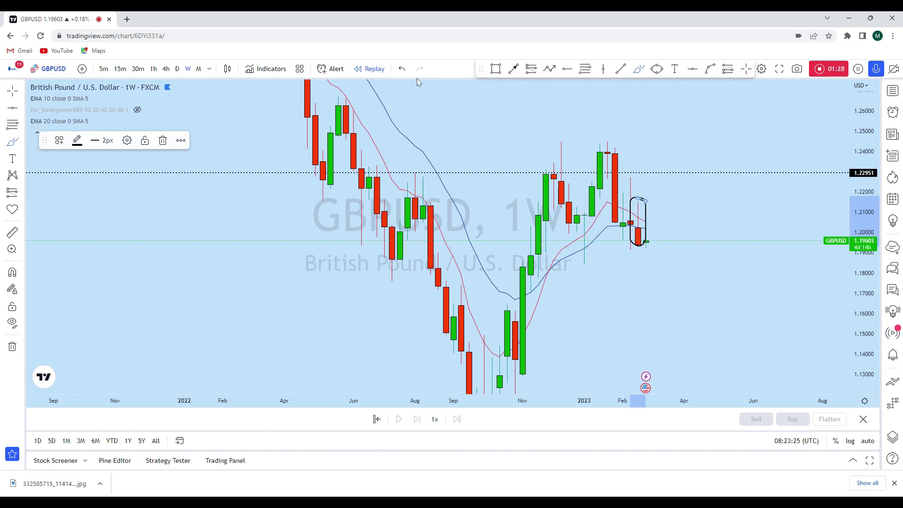
{"action": "left_click", "coordinate": [401, 68]}
{"action": "mouse_move", "coordinate": [638, 173]}
{"action": "left_mouse_down"}
{"action": "mouse_move", "coordinate": [622, 201]}
{"action": "mouse_move", "coordinate": [634, 216]}
{"action": "mouse_move", "coordinate": [636, 173]}
{"action": "left_mouse_up"}
{"action": "key", "text": "ctrl+z"}
{"action": "mouse_move", "coordinate": [653, 210]}
{"action": "left_mouse_down"}
{"action": "mouse_move", "coordinate": [651, 203]}
{"action": "mouse_move", "coordinate": [630, 227]}
{"action": "mouse_move", "coordinate": [653, 209]}
{"action": "left_mouse_up"}
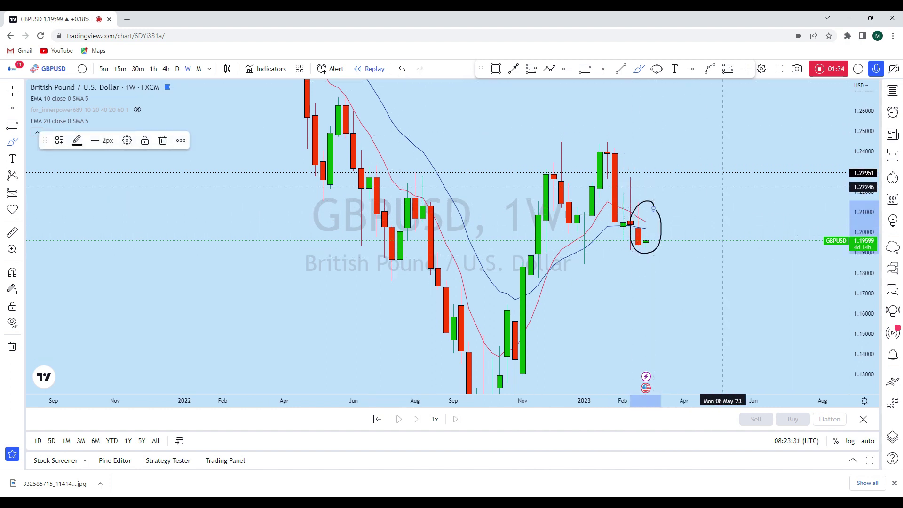
{"action": "key", "text": "ctrl+z"}
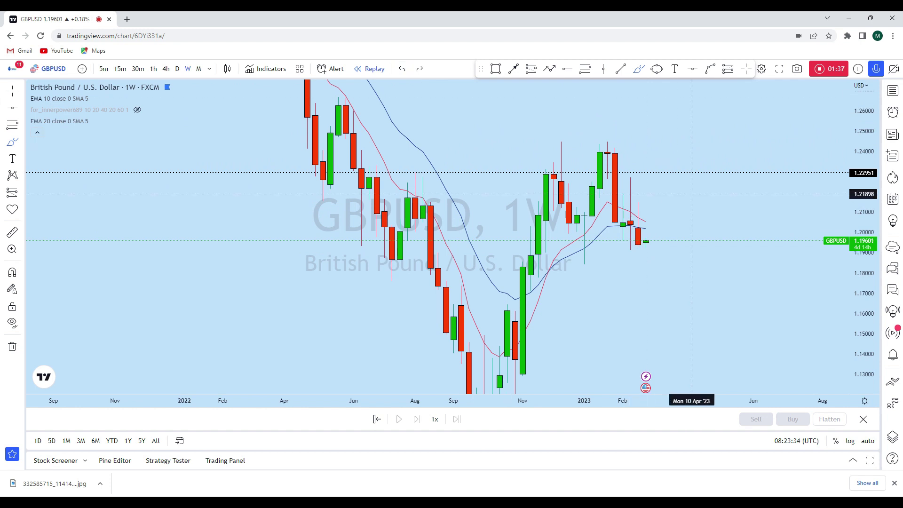
{"action": "left_click_drag", "start_coordinate": [653, 245], "coordinate": [681, 351]}
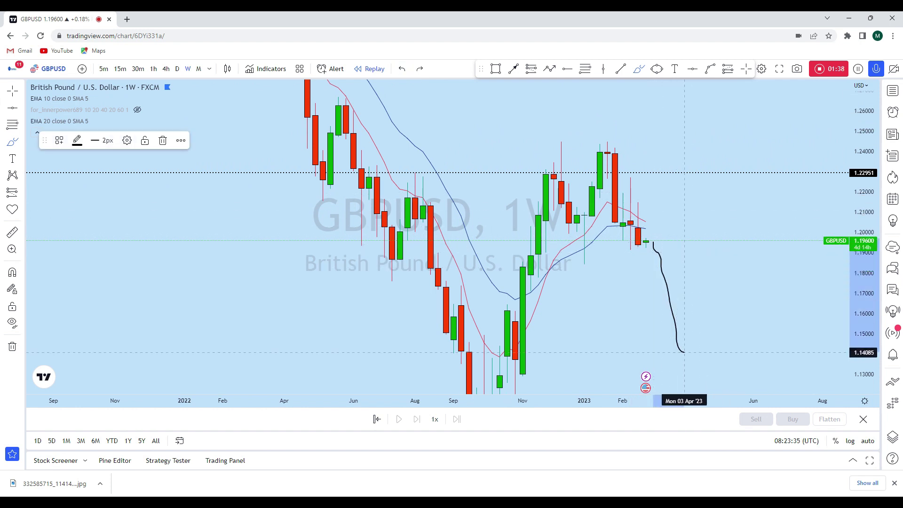
{"action": "key", "text": "ctrl+z"}
{"action": "scroll", "coordinate": [752, 150], "scroll_direction": "down", "scroll_amount": 2}
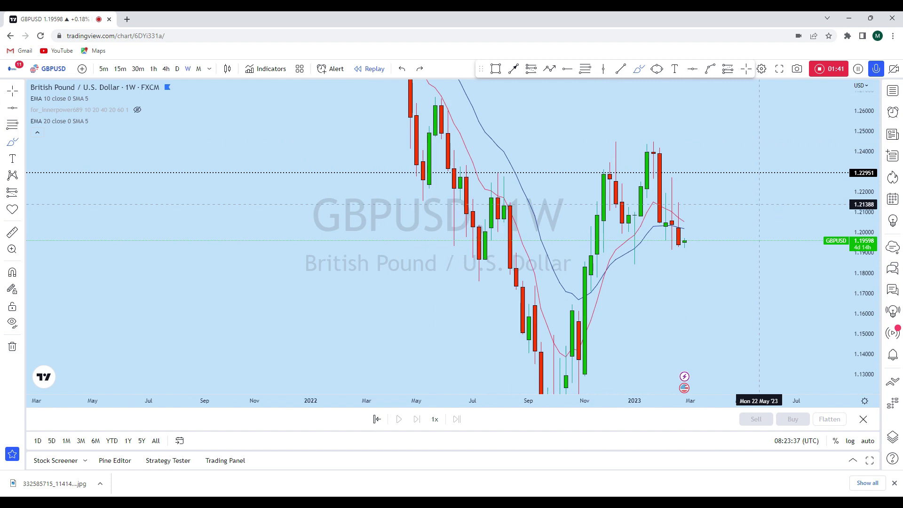
{"action": "scroll", "coordinate": [745, 206], "scroll_direction": "up", "scroll_amount": 1}
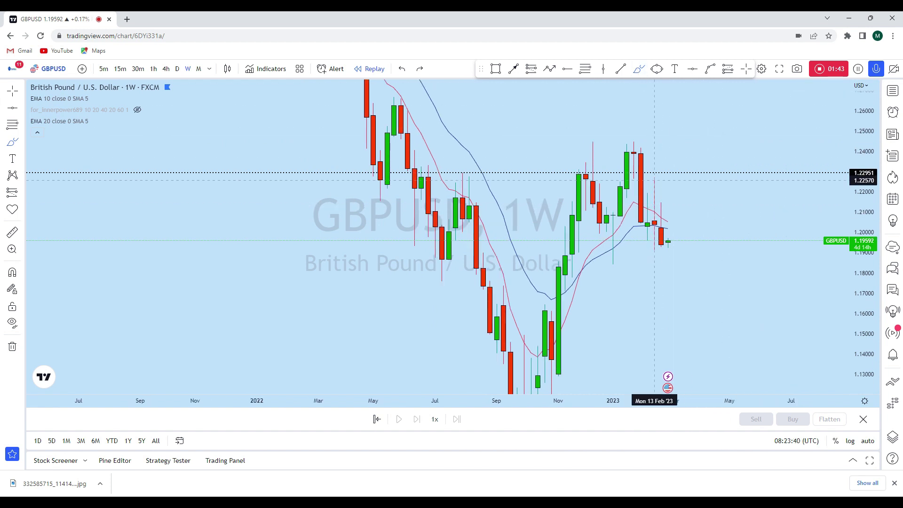
{"action": "left_click_drag", "start_coordinate": [653, 181], "coordinate": [668, 179]}
{"action": "left_click_drag", "start_coordinate": [619, 152], "coordinate": [662, 151]}
{"action": "left_click_drag", "start_coordinate": [579, 143], "coordinate": [612, 143]}
{"action": "left_click", "coordinate": [402, 69]}
{"action": "left_click", "coordinate": [403, 69]}
{"action": "left_click", "coordinate": [402, 69]}
{"action": "left_click_drag", "start_coordinate": [667, 242], "coordinate": [699, 311]}
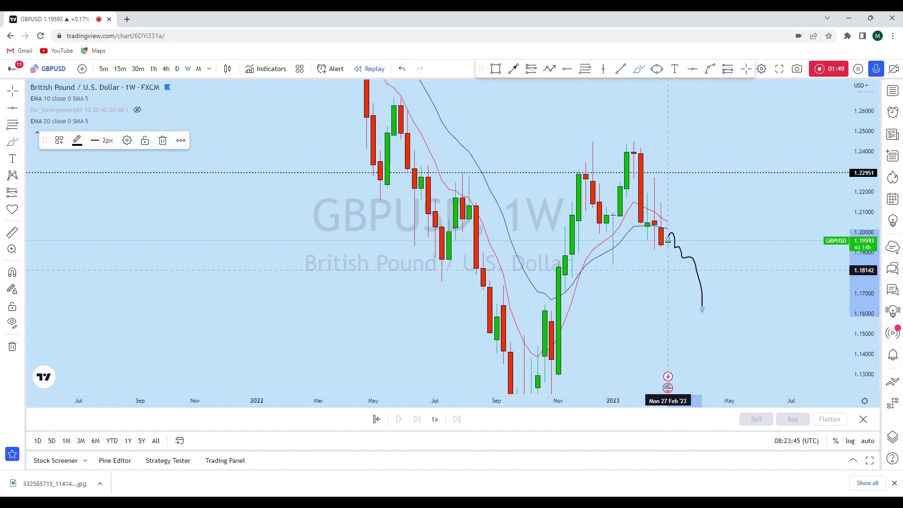
{"action": "key", "text": "ctrl+z"}
{"action": "mouse_move", "coordinate": [564, 345]}
{"action": "left_mouse_down"}
{"action": "mouse_move", "coordinate": [585, 163]}
{"action": "mouse_move", "coordinate": [634, 151]}
{"action": "mouse_move", "coordinate": [675, 336]}
{"action": "left_mouse_up"}
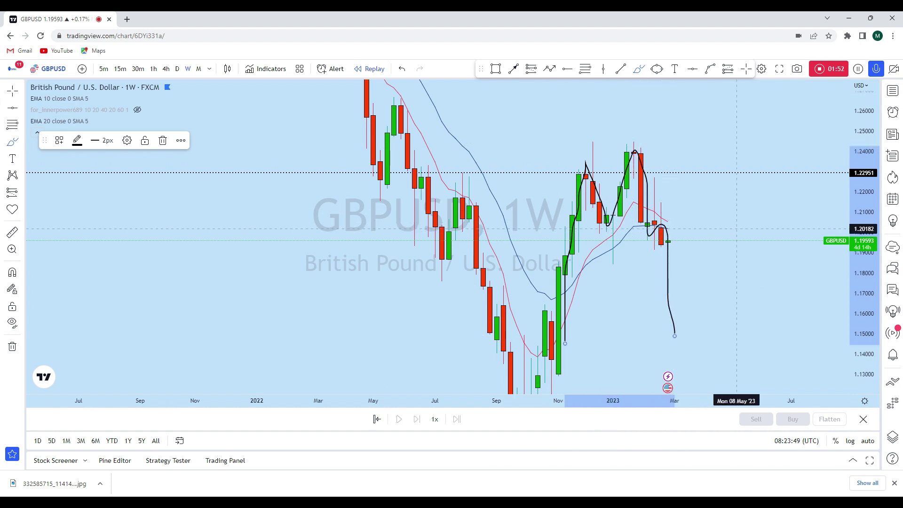
{"action": "key", "text": "ctrl+z"}
{"action": "scroll", "coordinate": [647, 301], "scroll_direction": "down", "scroll_amount": 2}
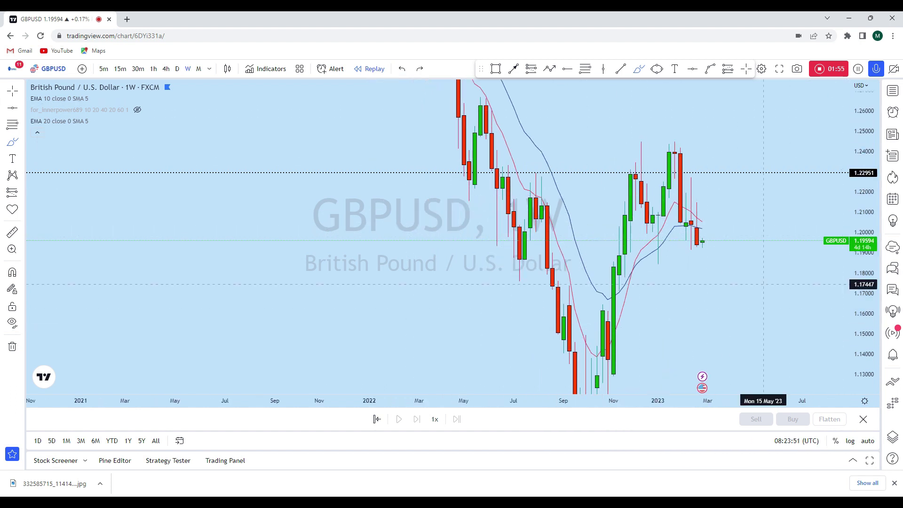
{"action": "scroll", "coordinate": [792, 303], "scroll_direction": "up", "scroll_amount": 2}
{"action": "left_click_drag", "start_coordinate": [872, 303], "coordinate": [736, 245]}
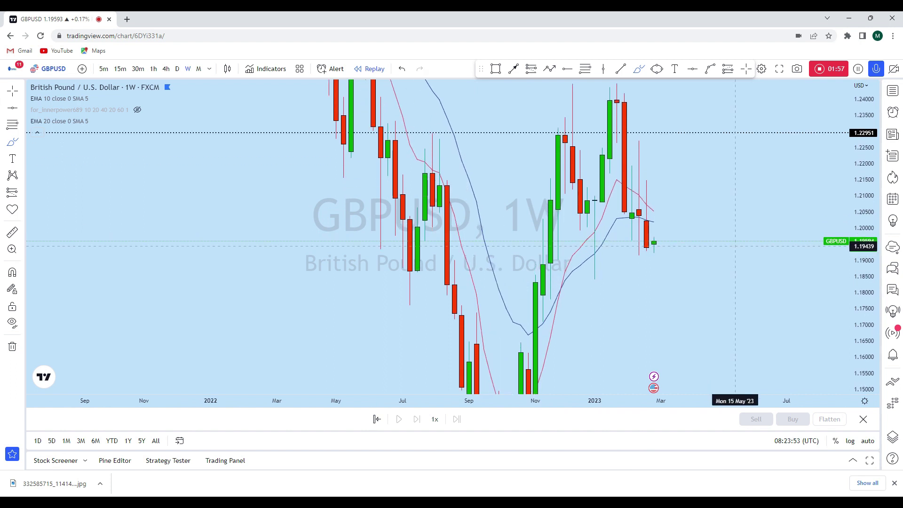
Switch GBPUSD to daily candles, adjust the view, and pick the Brush tool
{"action": "left_click", "coordinate": [177, 69]}
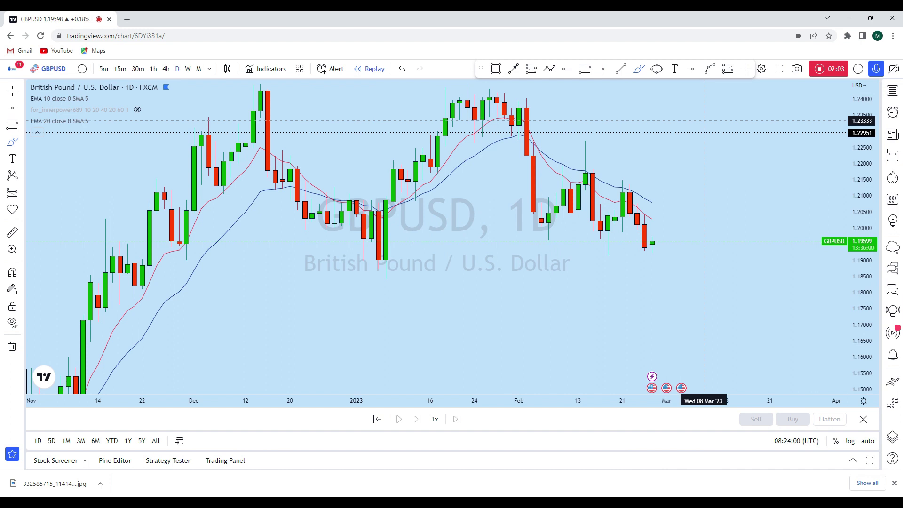
{"action": "scroll", "coordinate": [704, 121], "scroll_direction": "left", "scroll_amount": 5}
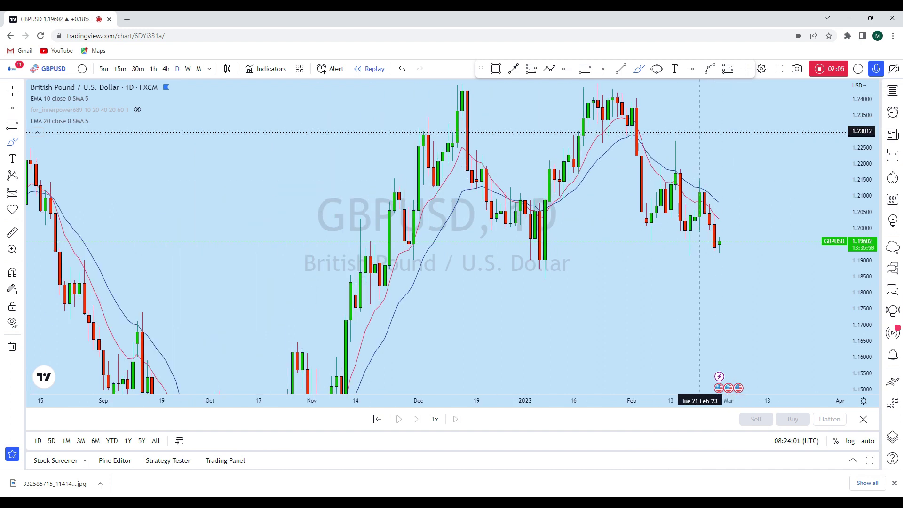
{"action": "left_click", "coordinate": [638, 70]}
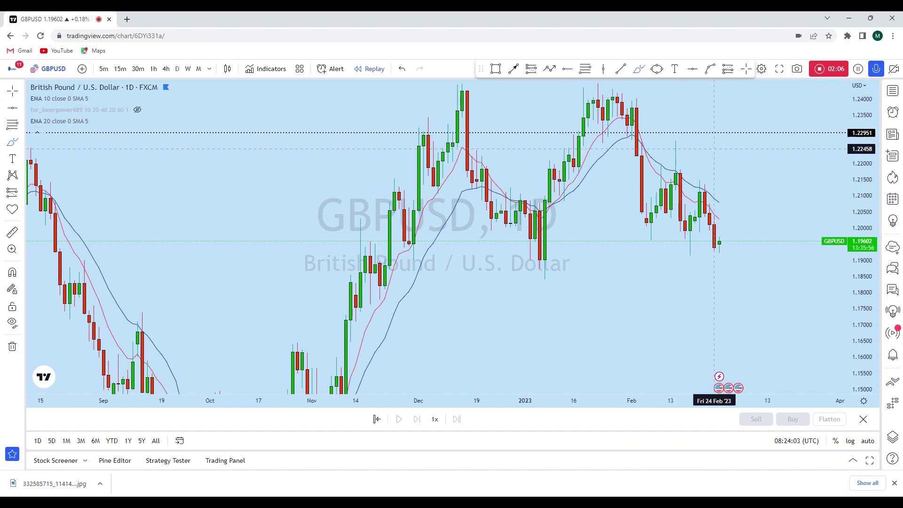
{"action": "scroll", "coordinate": [705, 150], "scroll_direction": "down", "scroll_amount": 1}
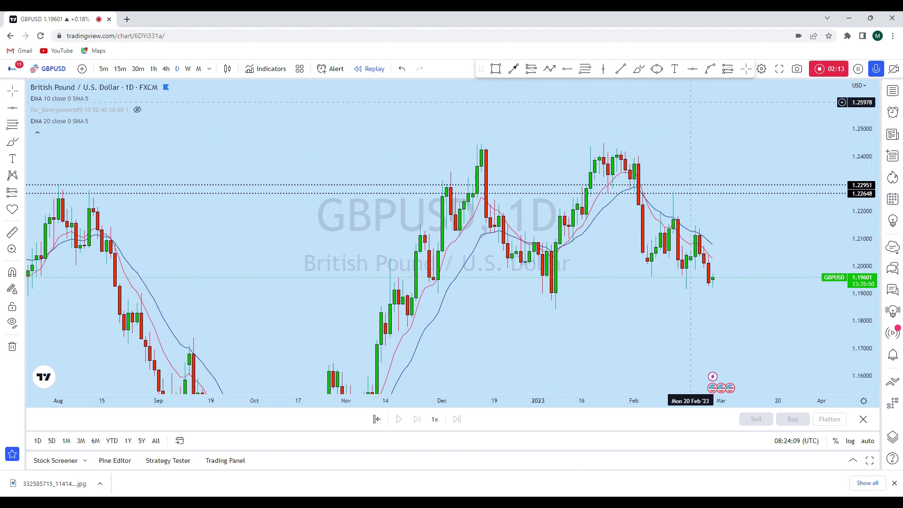
Sketch a loop near the late-January highs and a fall toward 1.16, undoing all strokes
{"action": "left_click", "coordinate": [638, 69]}
{"action": "mouse_move", "coordinate": [583, 213]}
{"action": "left_mouse_down"}
{"action": "mouse_move", "coordinate": [601, 147]}
{"action": "mouse_move", "coordinate": [634, 184]}
{"action": "mouse_move", "coordinate": [647, 261]}
{"action": "left_mouse_up"}
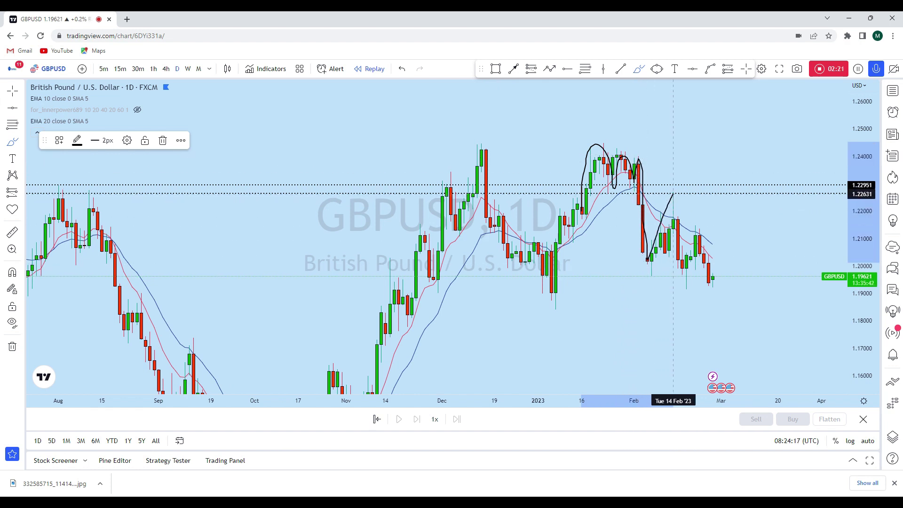
{"action": "key", "text": "ctrl+z"}
{"action": "left_click_drag", "start_coordinate": [604, 188], "coordinate": [612, 189]}
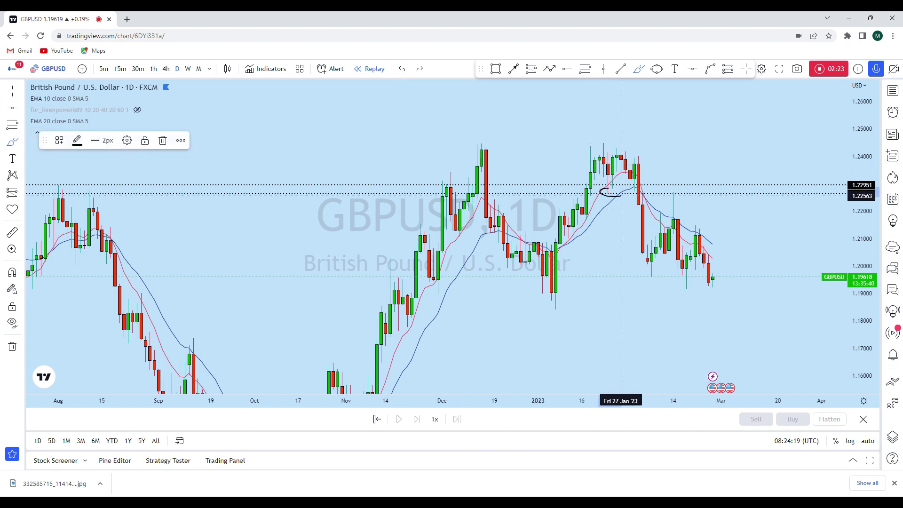
{"action": "mouse_move", "coordinate": [681, 192]}
{"action": "left_mouse_down"}
{"action": "mouse_move", "coordinate": [670, 189]}
{"action": "mouse_move", "coordinate": [682, 277]}
{"action": "mouse_move", "coordinate": [699, 235]}
{"action": "mouse_move", "coordinate": [719, 291]}
{"action": "mouse_move", "coordinate": [732, 283]}
{"action": "mouse_move", "coordinate": [755, 318]}
{"action": "mouse_move", "coordinate": [769, 376]}
{"action": "left_mouse_up"}
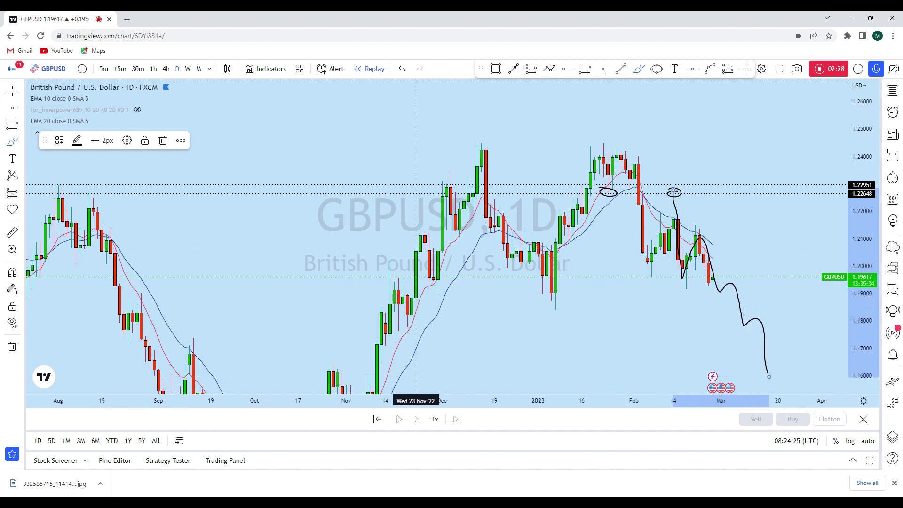
{"action": "left_click", "coordinate": [402, 69]}
{"action": "key", "text": "ctrl+z"}
Try a downward price path and a rise to 1.2000 with the brush, undoing both
{"action": "scroll", "coordinate": [705, 399], "scroll_direction": "up", "scroll_amount": 2}
{"action": "left_click_drag", "start_coordinate": [651, 229], "coordinate": [674, 277]}
{"action": "key", "text": "ctrl+z"}
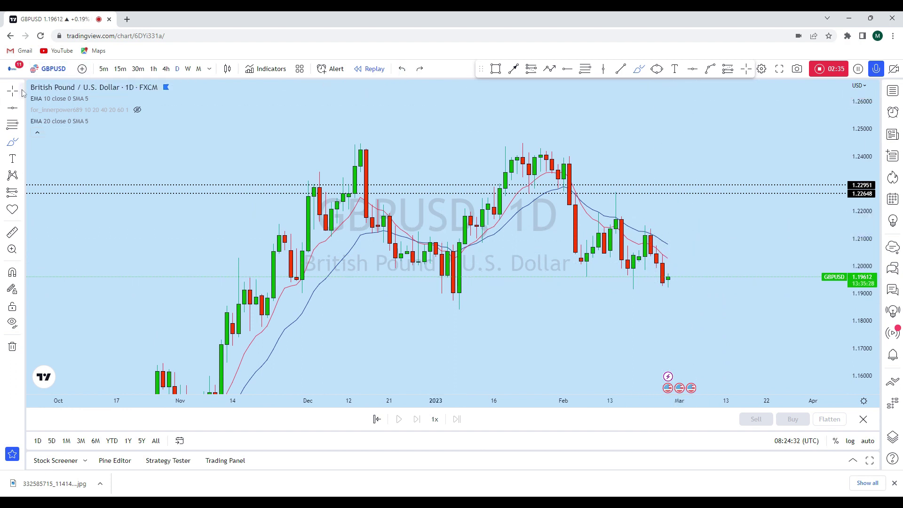
{"action": "left_click_drag", "start_coordinate": [544, 168], "coordinate": [828, 93]}
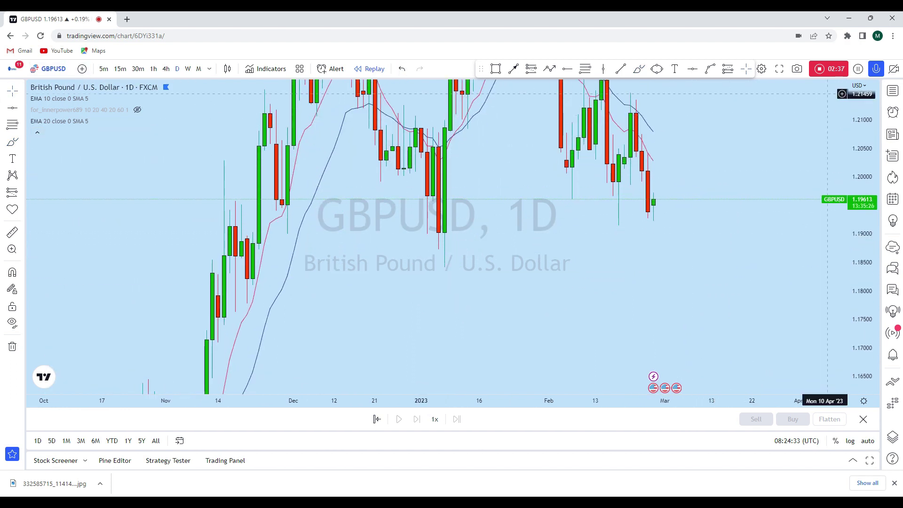
{"action": "scroll", "coordinate": [827, 94], "scroll_direction": "up", "scroll_amount": 2}
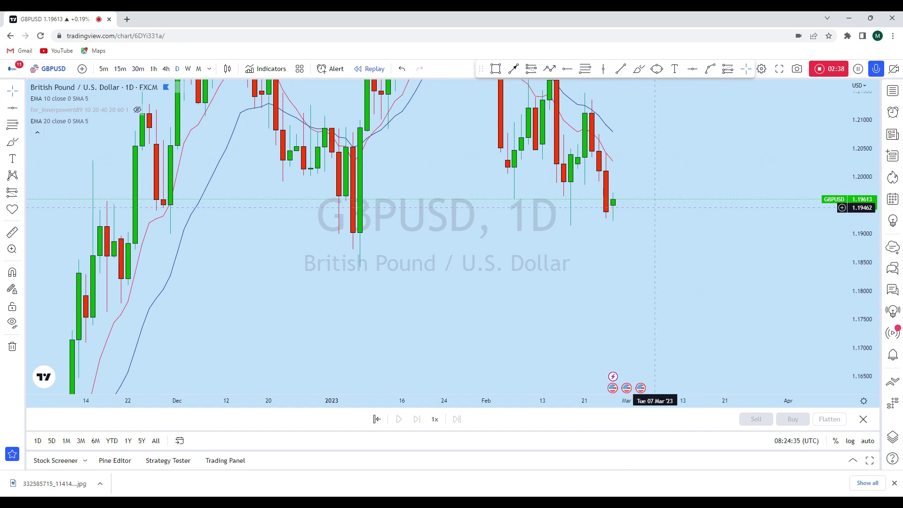
{"action": "left_click", "coordinate": [638, 69]}
{"action": "mouse_move", "coordinate": [613, 202]}
{"action": "left_mouse_down"}
{"action": "mouse_move", "coordinate": [629, 192]}
{"action": "mouse_move", "coordinate": [634, 167]}
{"action": "left_mouse_up"}
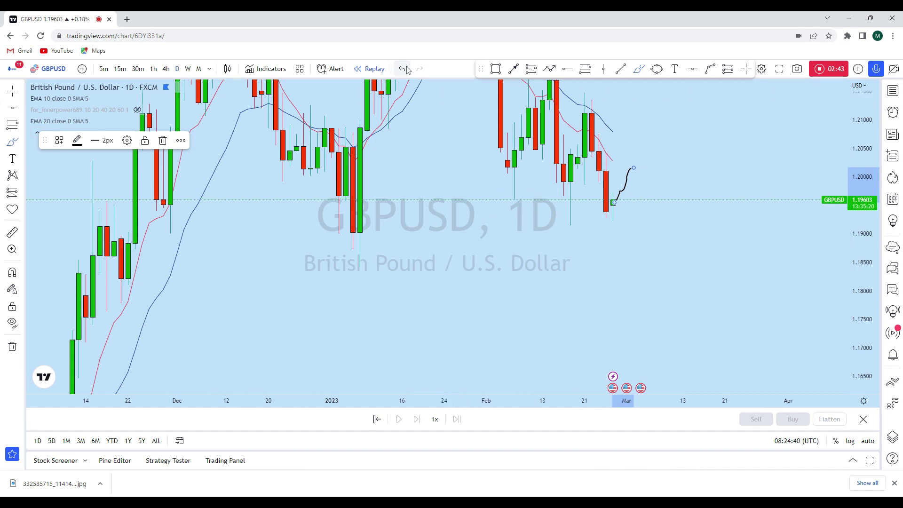
{"action": "left_click", "coordinate": [403, 69]}
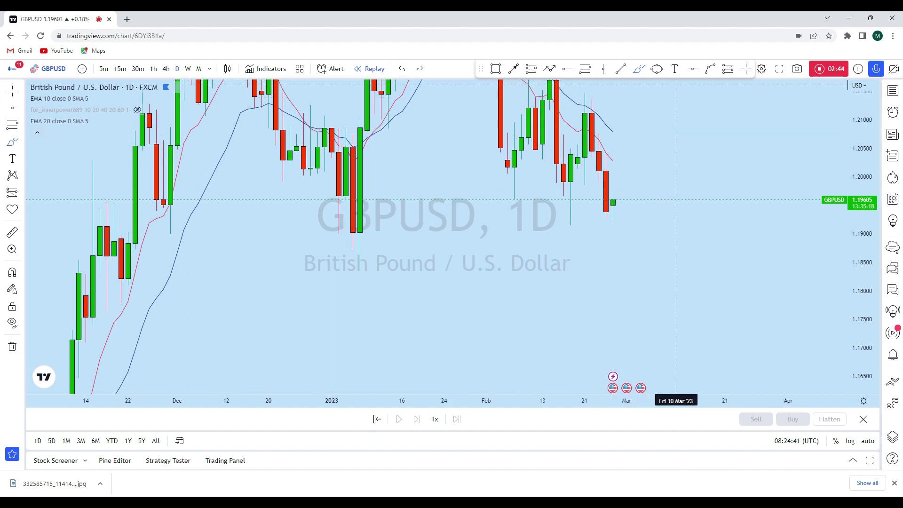
Mark 1.19858 with a horizontal line, discard a brush drop toward 1.173, and switch to 4-hour
{"action": "left_click", "coordinate": [395, 184]}
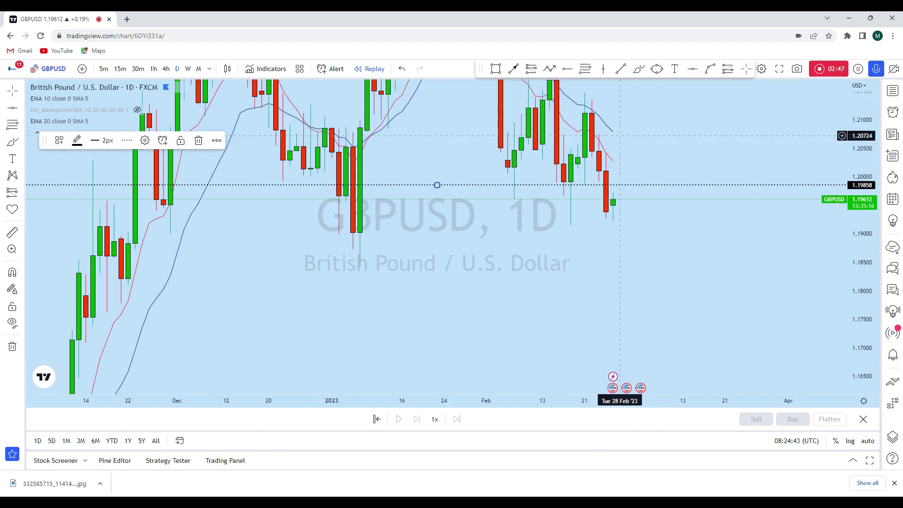
{"action": "left_click", "coordinate": [639, 70]}
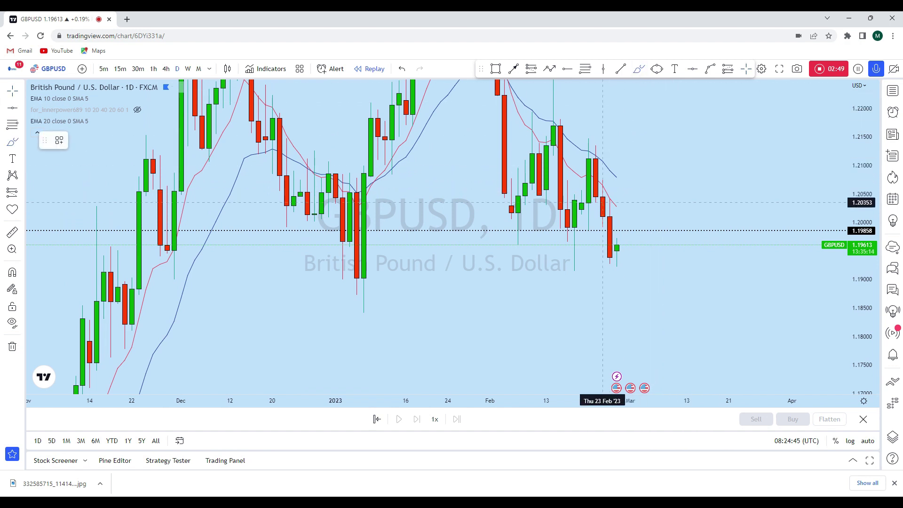
{"action": "mouse_move", "coordinate": [602, 235]}
{"action": "left_mouse_down"}
{"action": "mouse_move", "coordinate": [582, 231]}
{"action": "mouse_move", "coordinate": [640, 244]}
{"action": "mouse_move", "coordinate": [676, 348]}
{"action": "mouse_move", "coordinate": [735, 374]}
{"action": "left_mouse_up"}
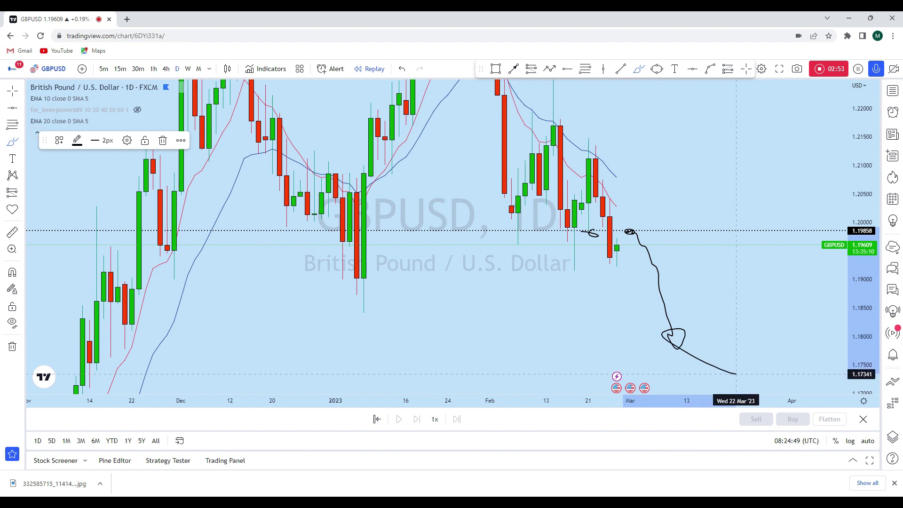
{"action": "left_click", "coordinate": [403, 67]}
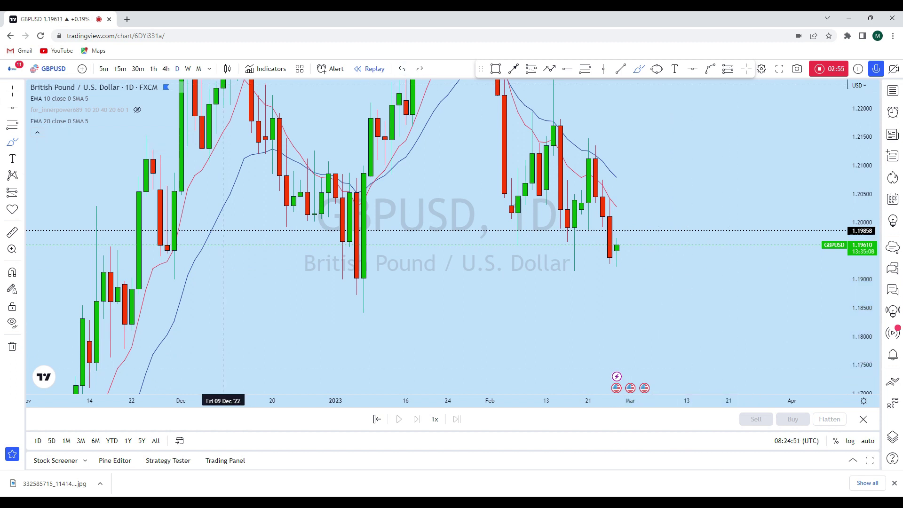
{"action": "left_click", "coordinate": [165, 69]}
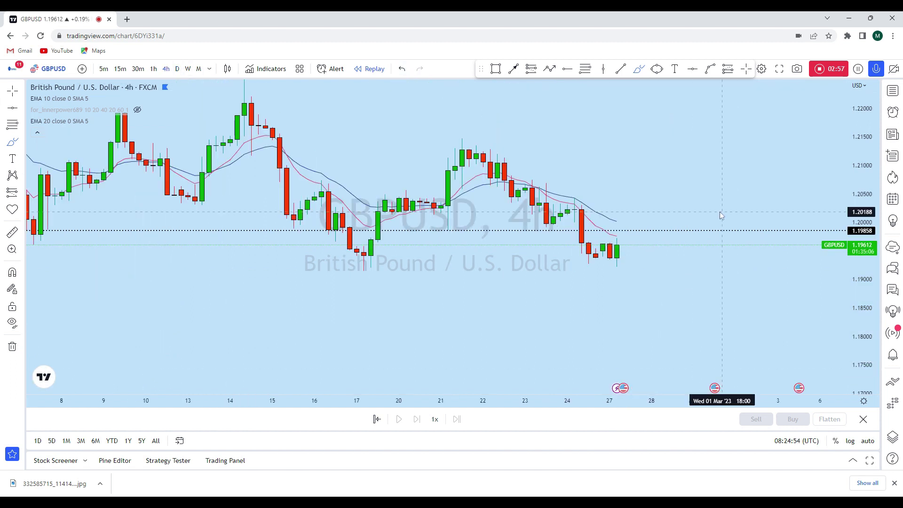
{"action": "scroll", "coordinate": [722, 211], "scroll_direction": "up", "scroll_amount": 5}
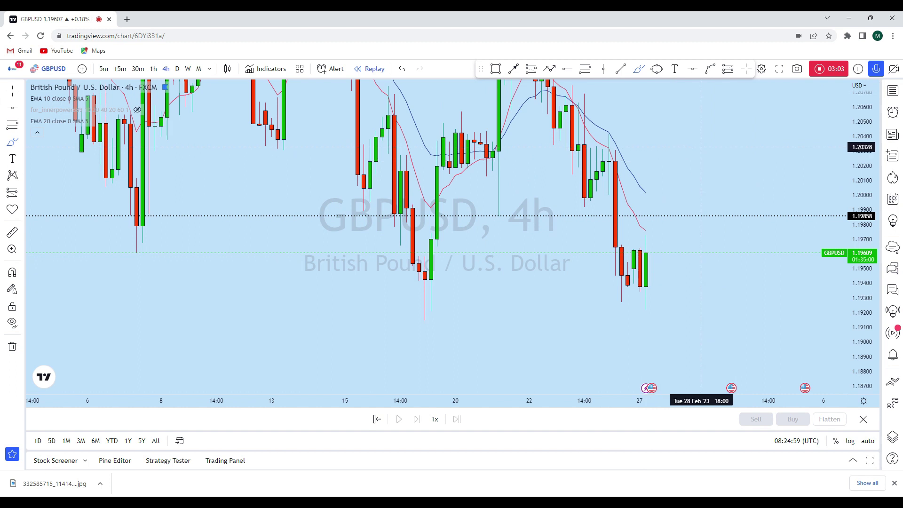
{"action": "mouse_move", "coordinate": [609, 138]}
{"action": "left_mouse_down"}
{"action": "mouse_move", "coordinate": [619, 133]}
{"action": "mouse_move", "coordinate": [609, 127]}
{"action": "mouse_move", "coordinate": [628, 295]}
{"action": "mouse_move", "coordinate": [651, 232]}
{"action": "left_mouse_up"}
{"action": "key", "text": "ctrl+z"}
{"action": "key", "text": "ctrl+z"}
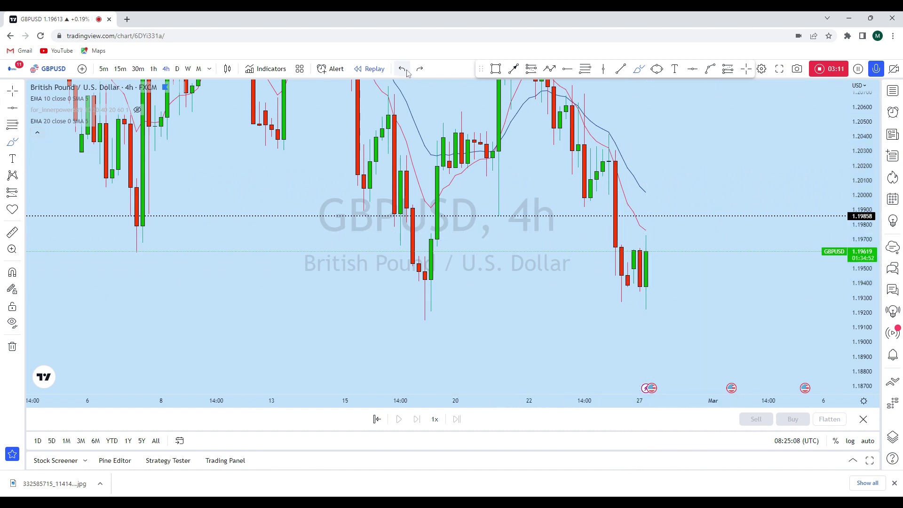
{"action": "scroll", "coordinate": [611, 233], "scroll_direction": "up", "scroll_amount": 2}
{"action": "mouse_move", "coordinate": [578, 228]}
{"action": "left_mouse_down"}
{"action": "mouse_move", "coordinate": [572, 235]}
{"action": "mouse_move", "coordinate": [593, 233]}
{"action": "mouse_move", "coordinate": [571, 240]}
{"action": "mouse_move", "coordinate": [571, 287]}
{"action": "left_mouse_up"}
{"action": "key", "text": "ctrl+z"}
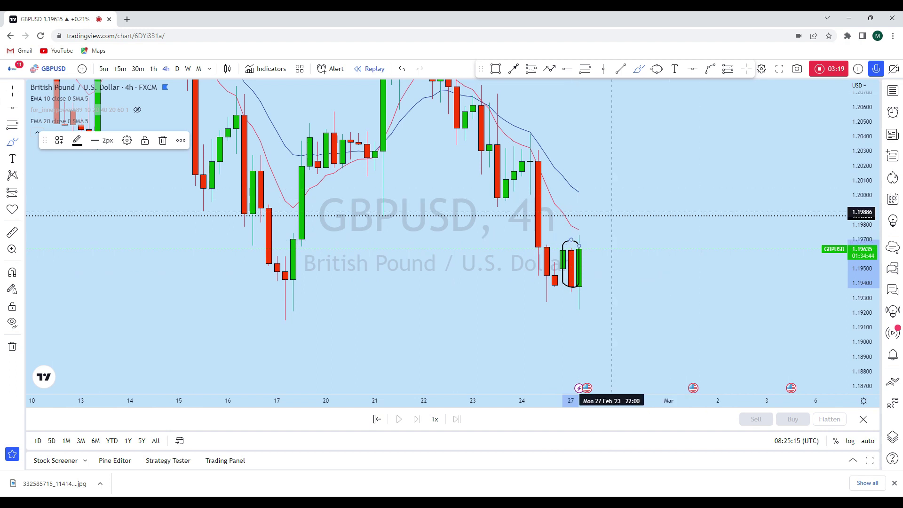
{"action": "left_click_drag", "start_coordinate": [587, 231], "coordinate": [578, 241]}
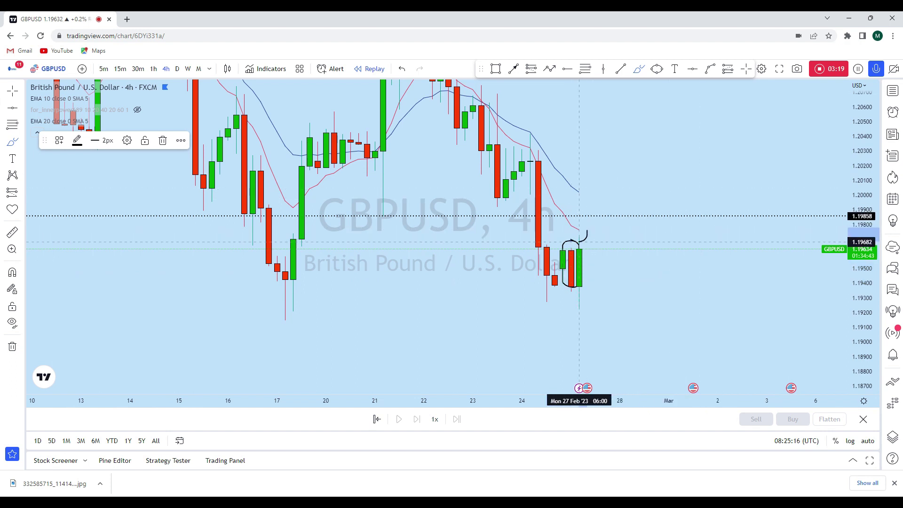
{"action": "left_click", "coordinate": [401, 68]}
{"action": "left_click", "coordinate": [402, 69]}
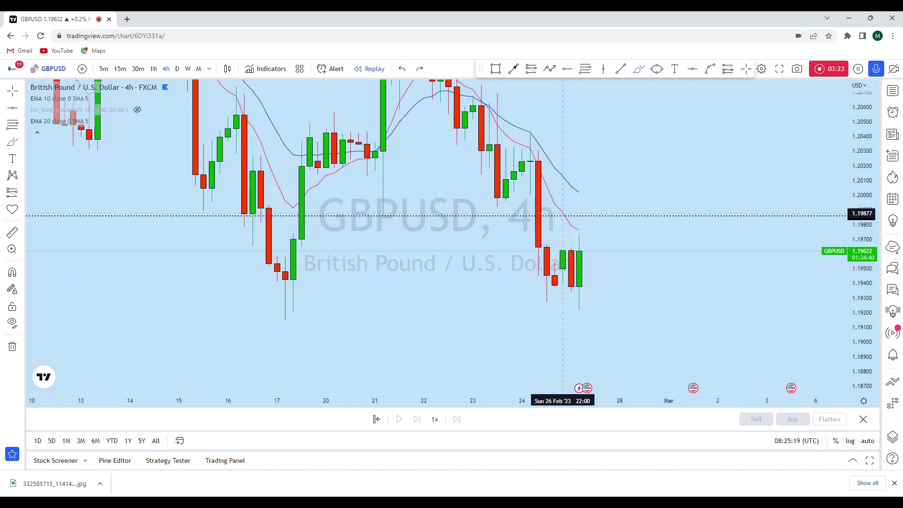
{"action": "scroll", "coordinate": [513, 216], "scroll_direction": "down", "scroll_amount": 2}
{"action": "left_click_drag", "start_coordinate": [476, 212], "coordinate": [478, 216]}
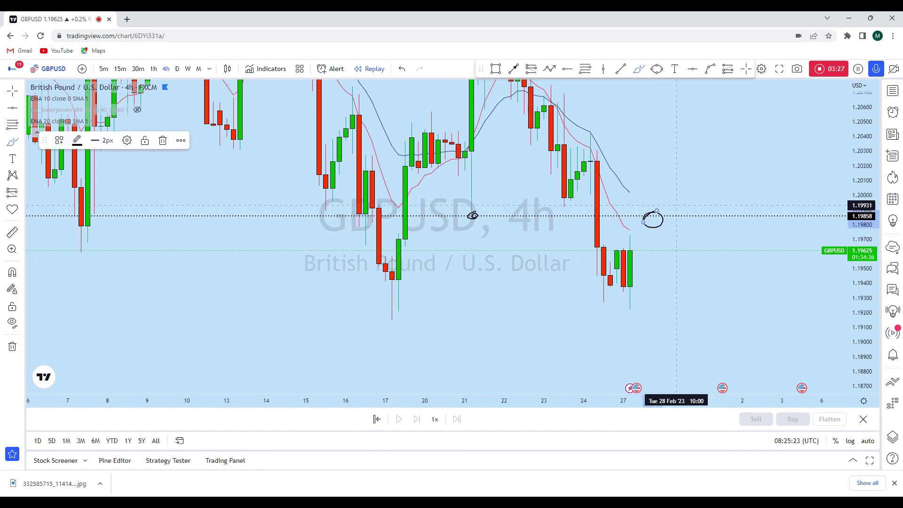
{"action": "left_click", "coordinate": [402, 69]}
{"action": "left_click", "coordinate": [402, 69]}
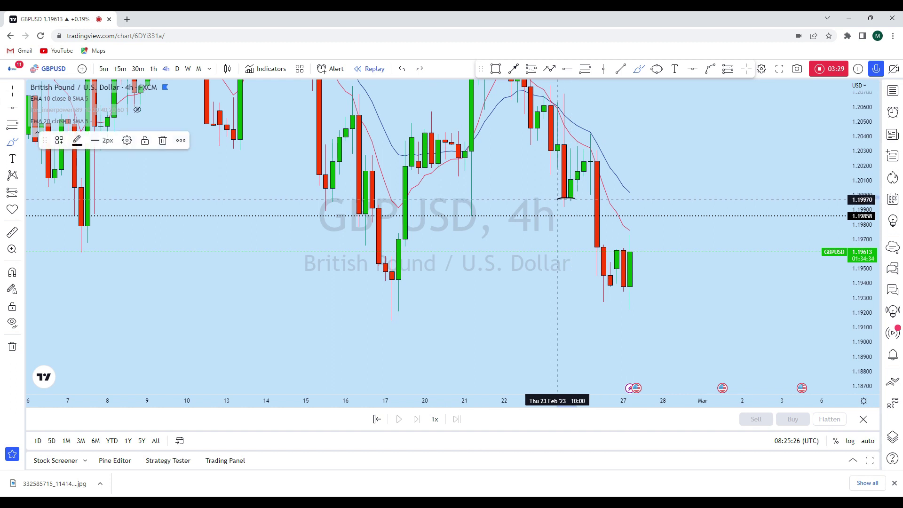
{"action": "left_click_drag", "start_coordinate": [629, 193], "coordinate": [649, 196]}
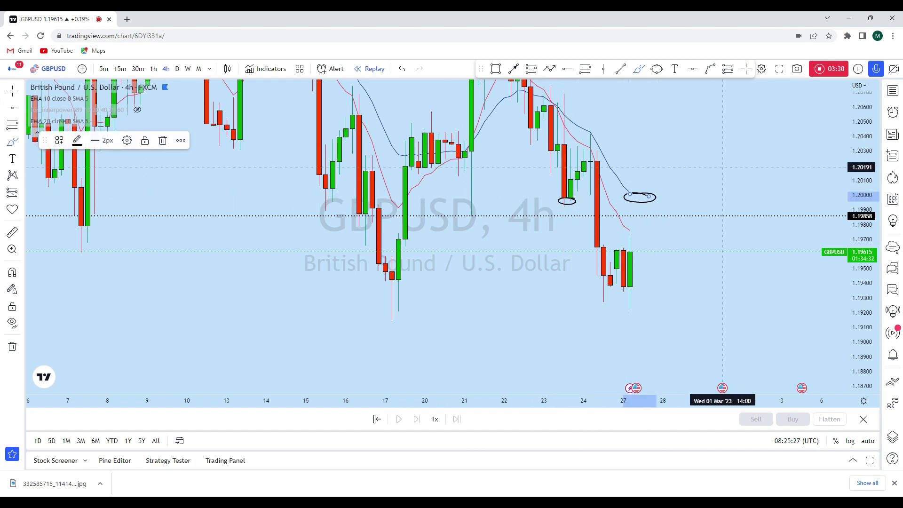
{"action": "key", "text": "ctrl+z"}
{"action": "key", "text": "ctrl+z"}
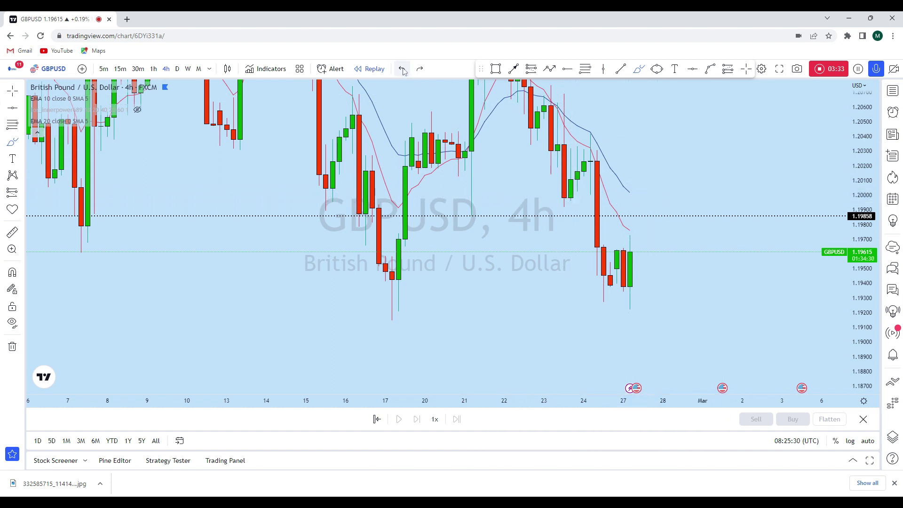
Draw an ellipse circling the 1.19858 level just ahead of the latest candles
{"action": "left_click", "coordinate": [657, 69]}
{"action": "left_click", "coordinate": [636, 229]}
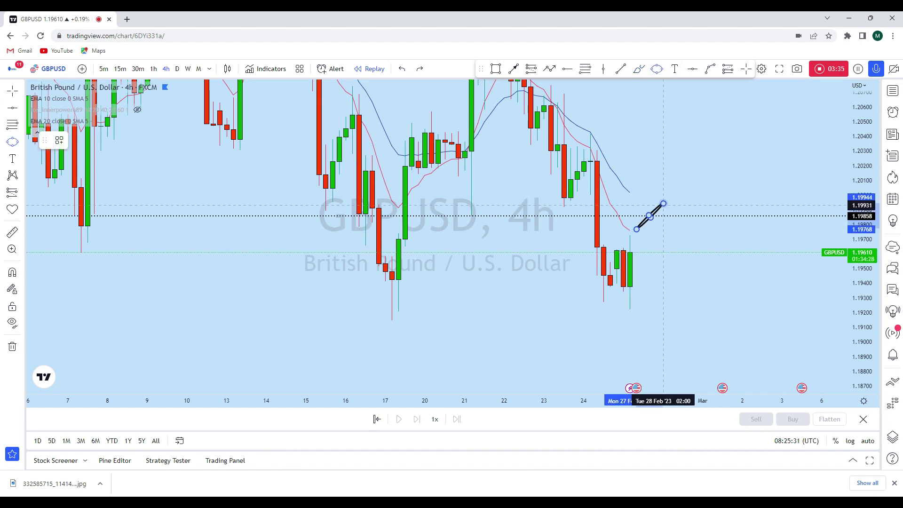
{"action": "left_click", "coordinate": [663, 203]}
Centre the circled area and start an arrow from inside the circle
{"action": "left_click_drag", "start_coordinate": [749, 155], "coordinate": [703, 153]}
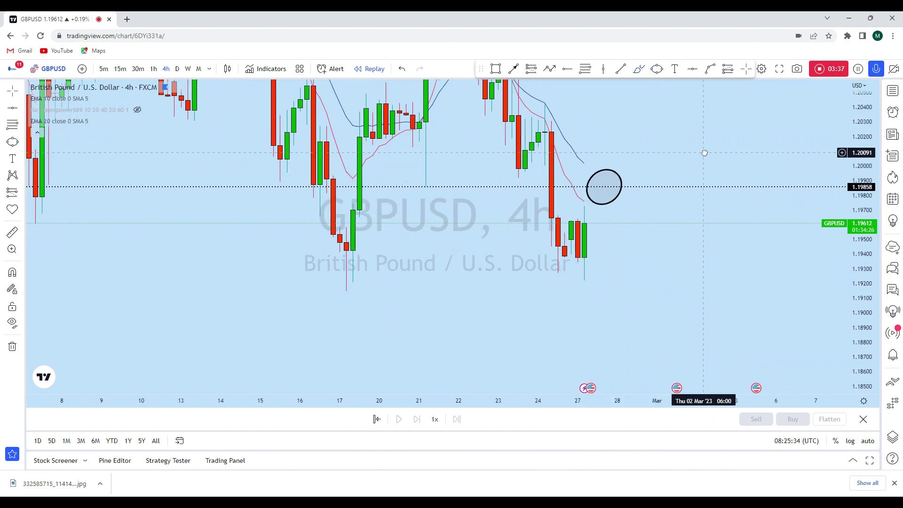
{"action": "left_click", "coordinate": [513, 69]}
{"action": "left_click", "coordinate": [604, 179]}
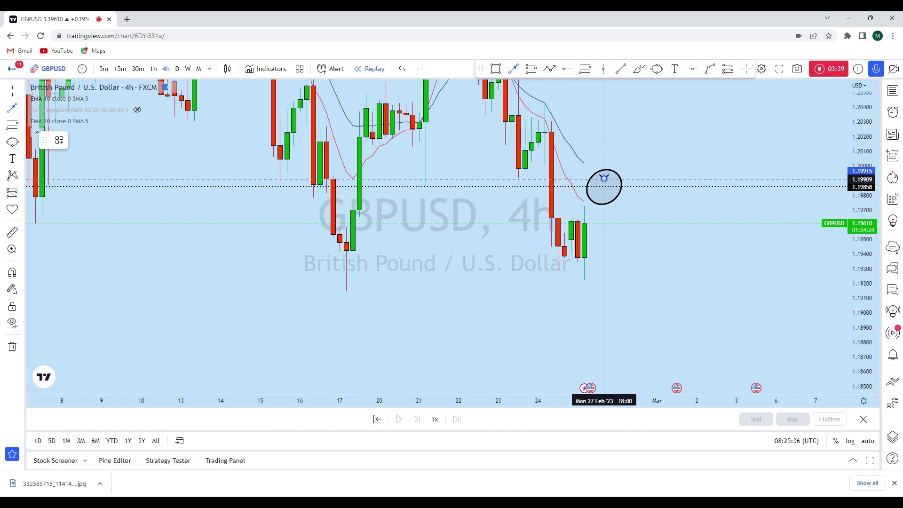